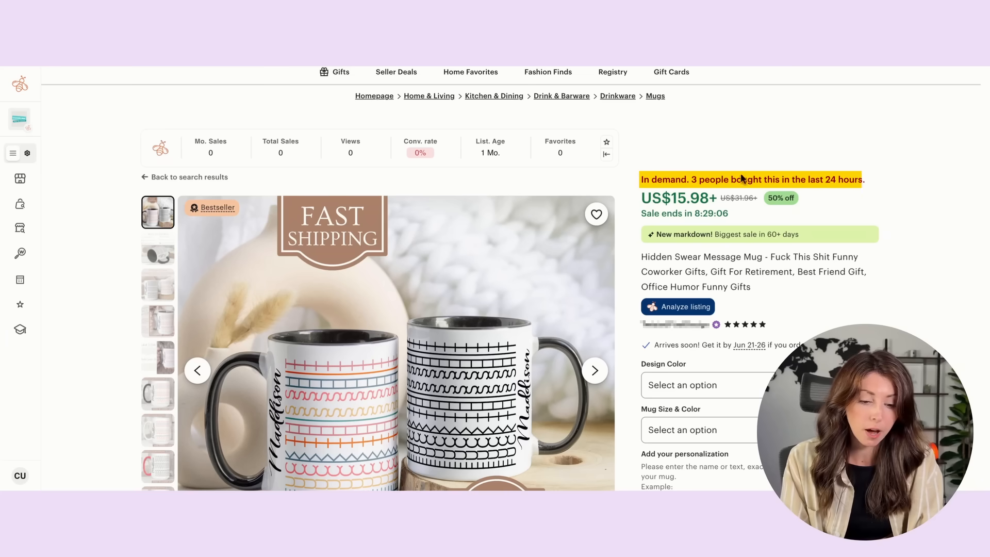
# Step: Examine the bestselling hidden-message mug listings and open the product analytics for them
pyautogui.moveTo(223, 203)
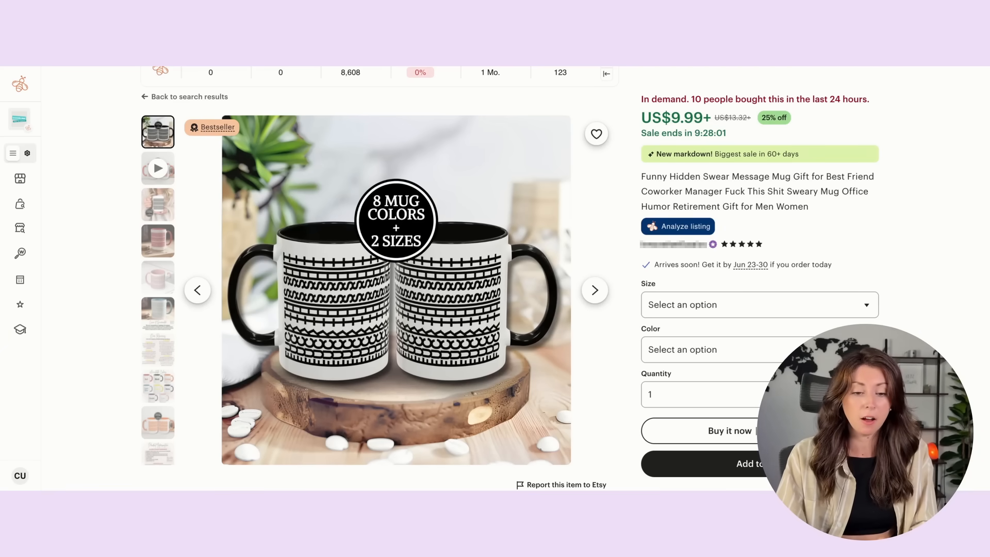
pyautogui.scroll(1, 680, 186)
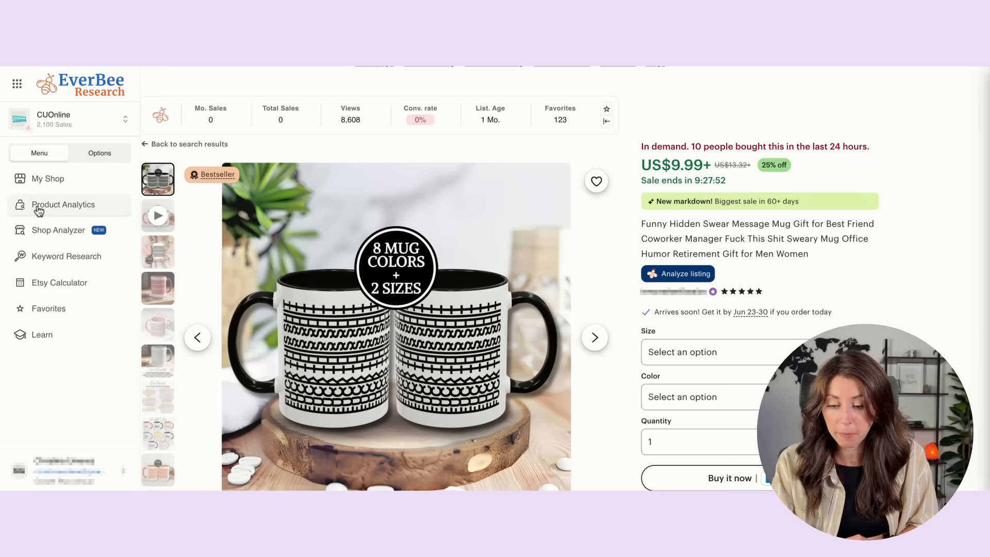
pyautogui.click(38, 209)
pyautogui.scroll(-5, 791, 314)
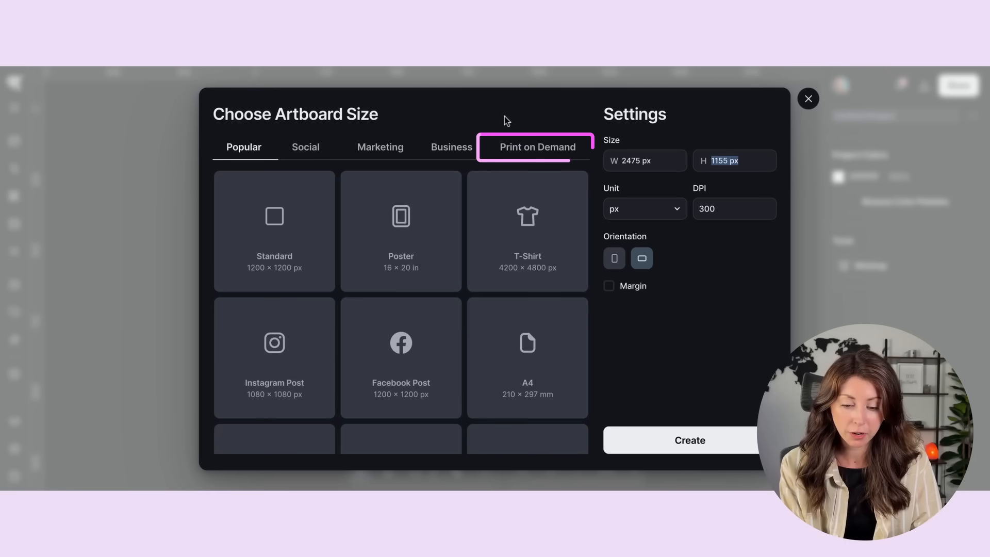
# Step: Review the print-on-demand artboard presets and create a custom landscape artboard of 2475 × 1155 px at 300 DPI
pyautogui.click(539, 148)
pyautogui.scroll(-3, 446, 226)
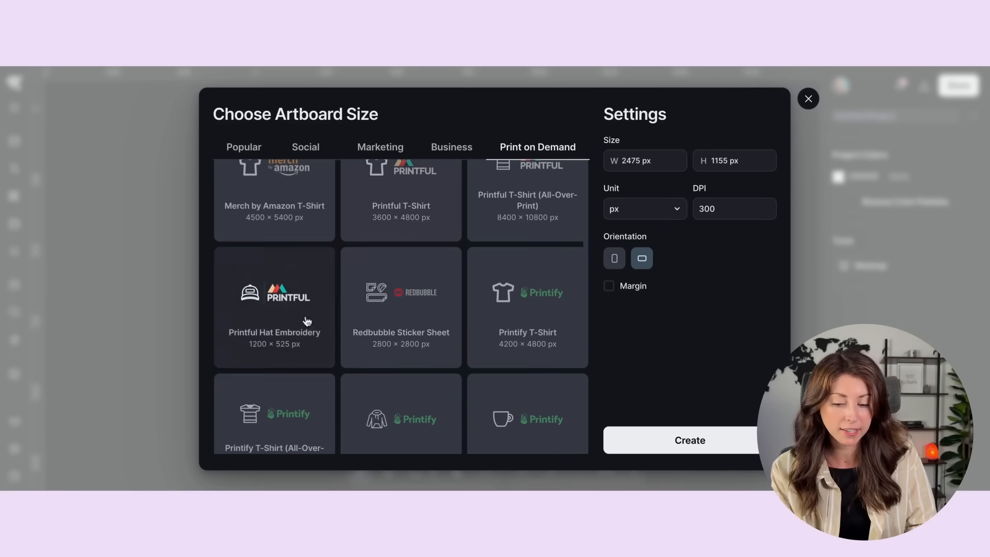
pyautogui.scroll(-2, 568, 324)
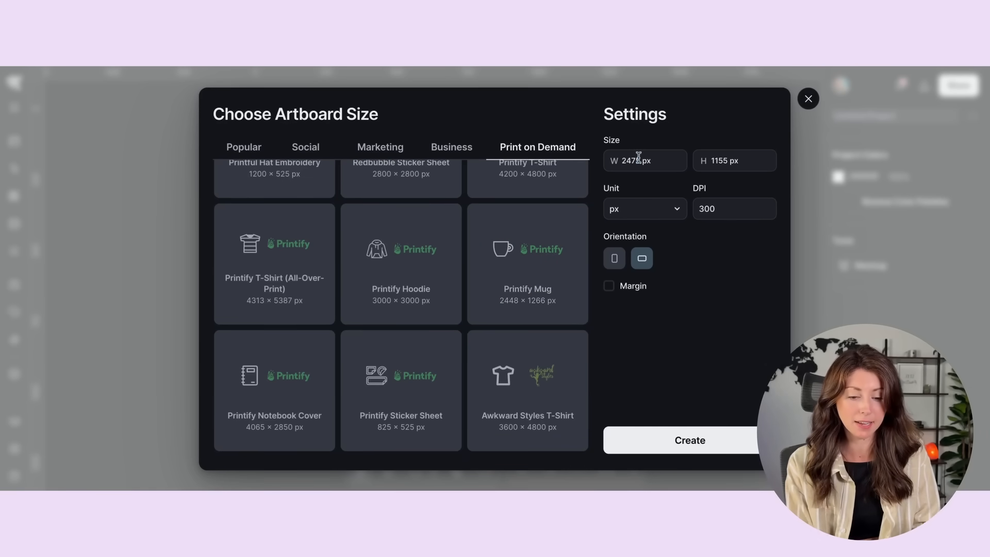
pyautogui.click(665, 159)
pyautogui.click(739, 162)
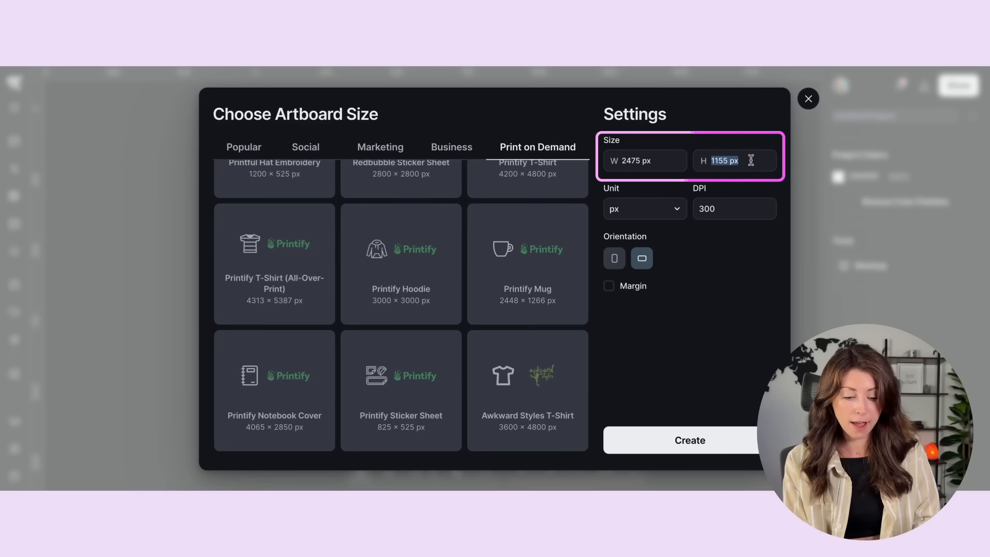
pyautogui.click(706, 442)
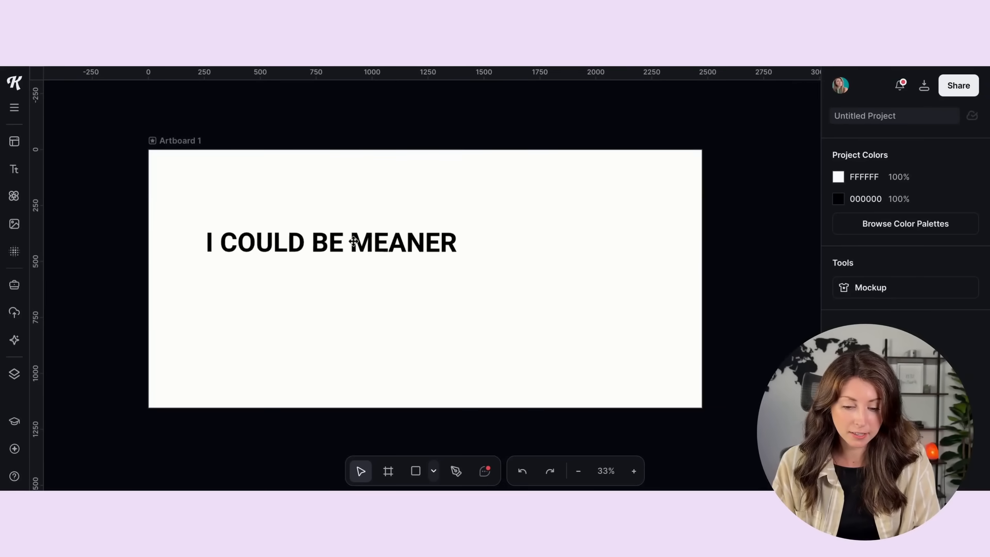
# Step: Try the Tricot typeface on the "I COULD BE MEANER" text
pyautogui.click(354, 242)
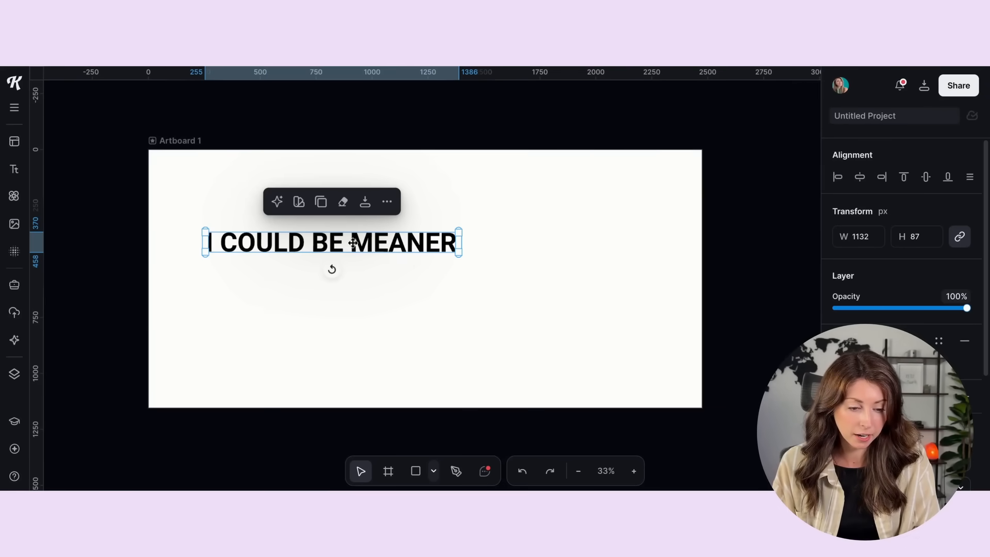
pyautogui.scroll(-2, 902, 316)
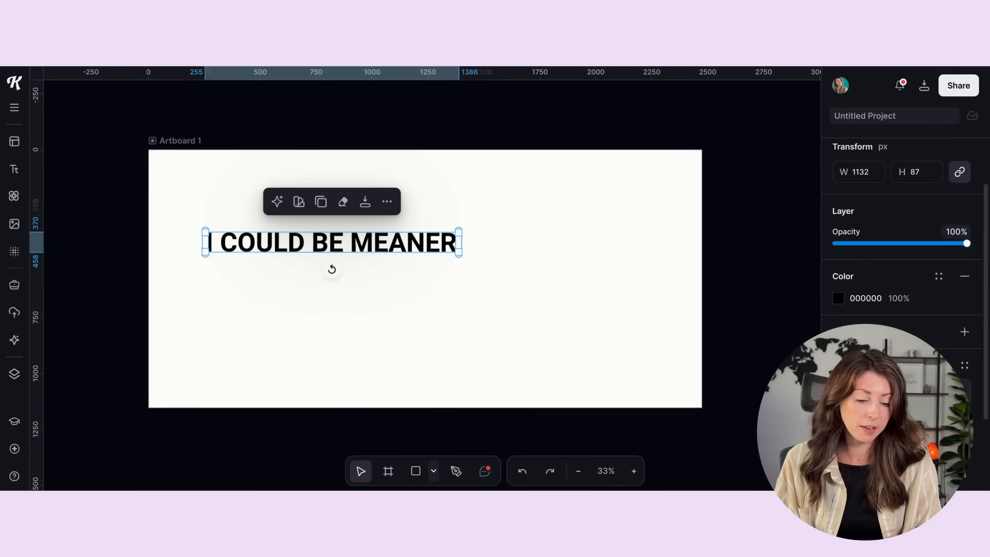
pyautogui.scroll(-2, 897, 355)
pyautogui.click(897, 346)
pyautogui.scroll(-2, 694, 270)
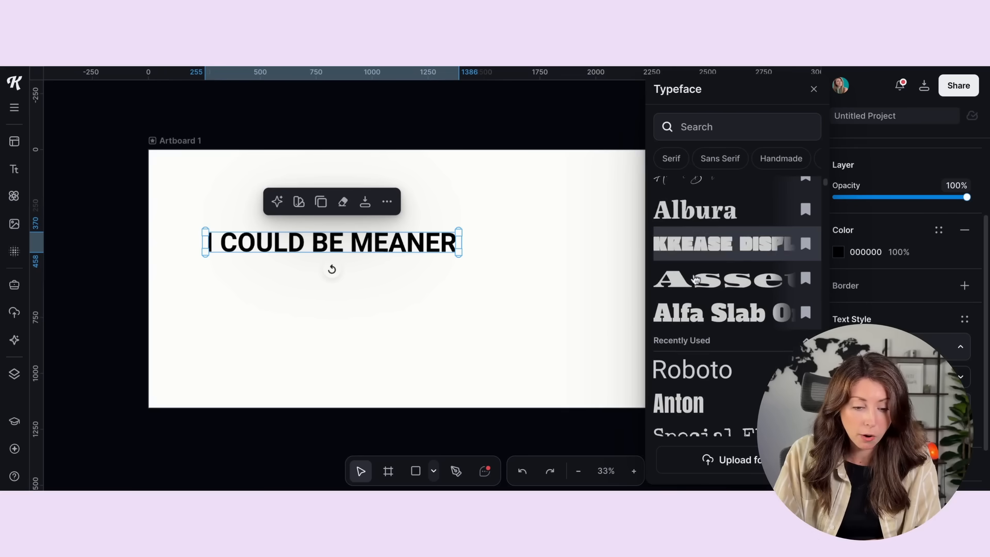
pyautogui.scroll(-6, 696, 280)
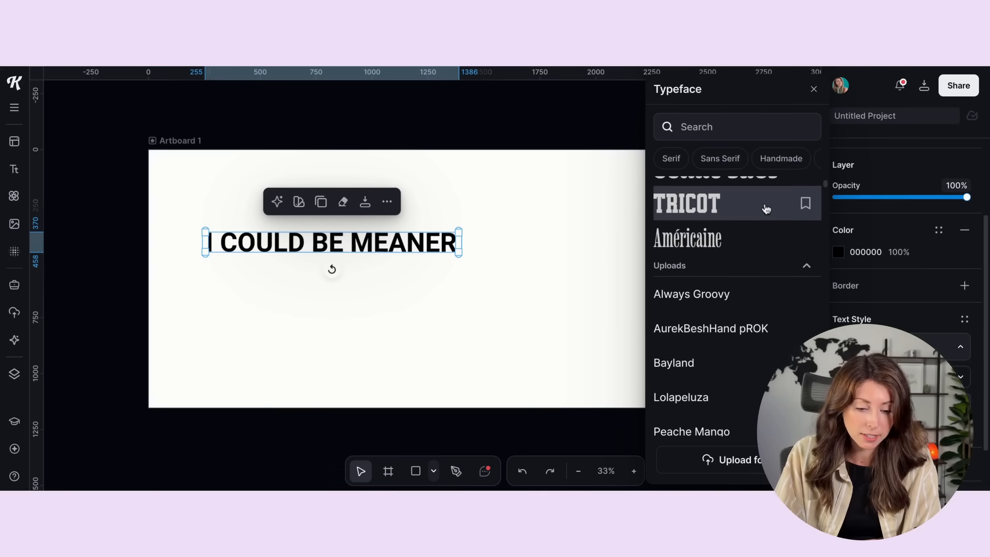
pyautogui.scroll(-1, 767, 208)
pyautogui.scroll(1, 752, 210)
pyautogui.click(743, 206)
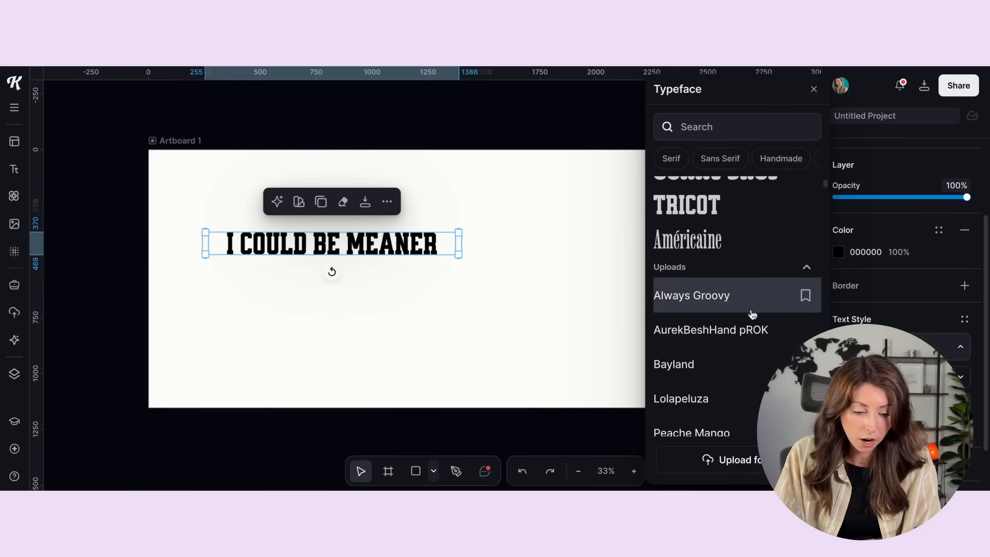
# Step: Browse further typefaces and undo the typeface change on the text
pyautogui.scroll(-10, 752, 314)
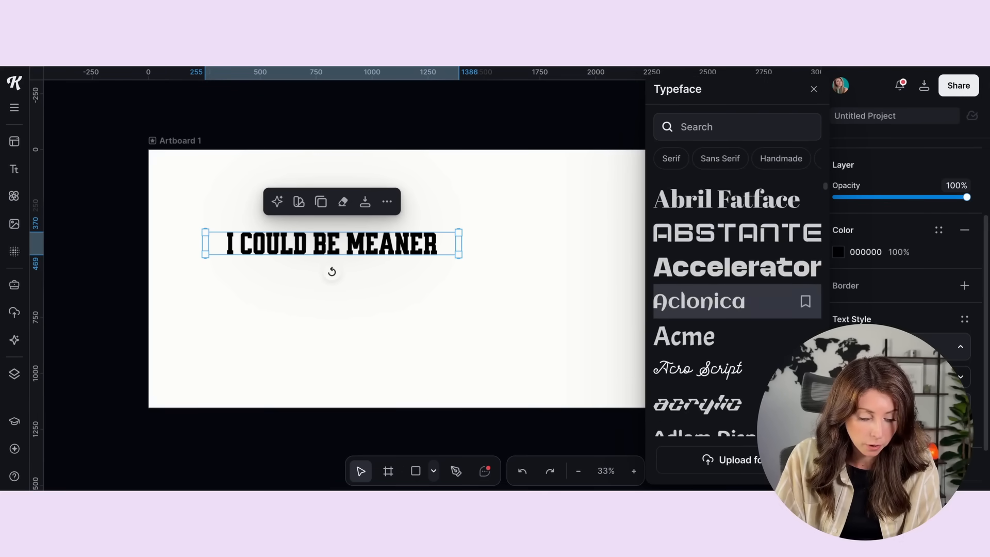
pyautogui.scroll(-8, 753, 320)
pyautogui.click(504, 286)
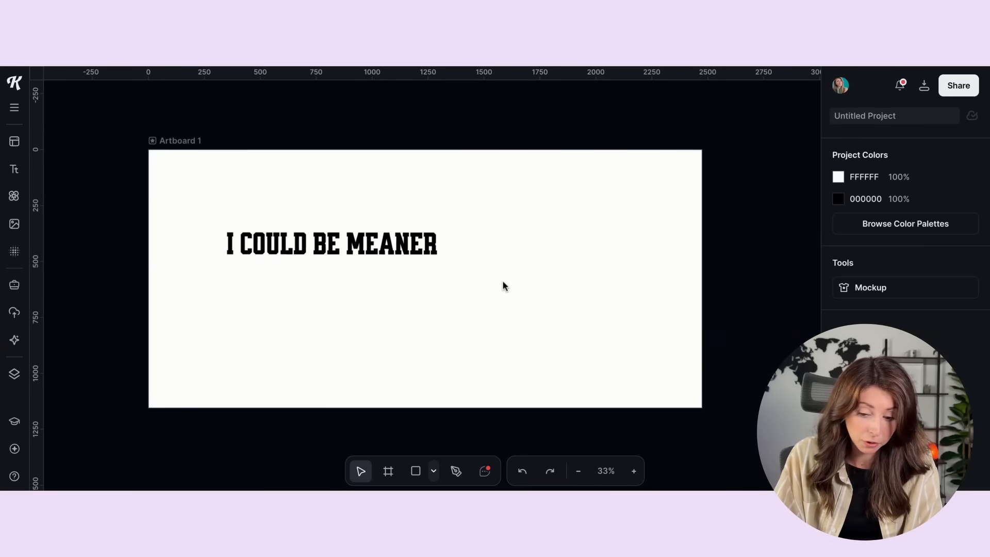
pyautogui.hotkey('ctrl', 'z')
# Step: Rotate the "I COULD BE MEANER" text 90° counterclockwise so it reads upward
pyautogui.click(339, 246)
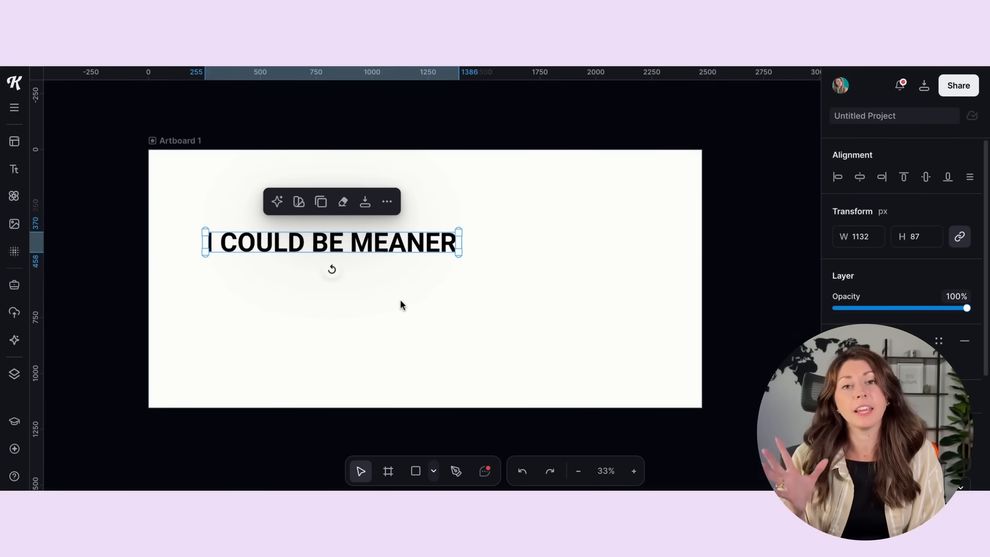
pyautogui.moveTo(331, 269); pyautogui.dragTo(334, 270)
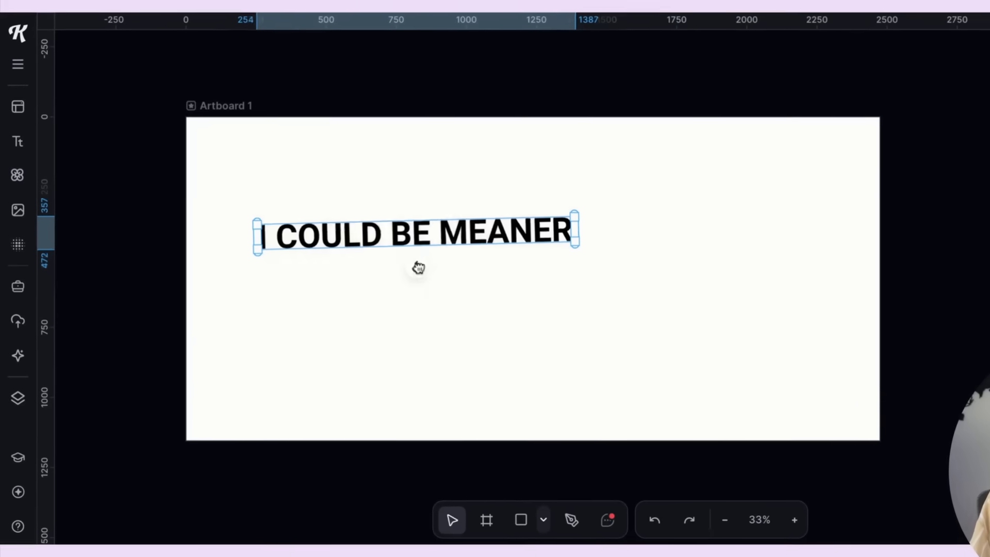
pyautogui.moveTo(418, 267); pyautogui.dragTo(529, 258)
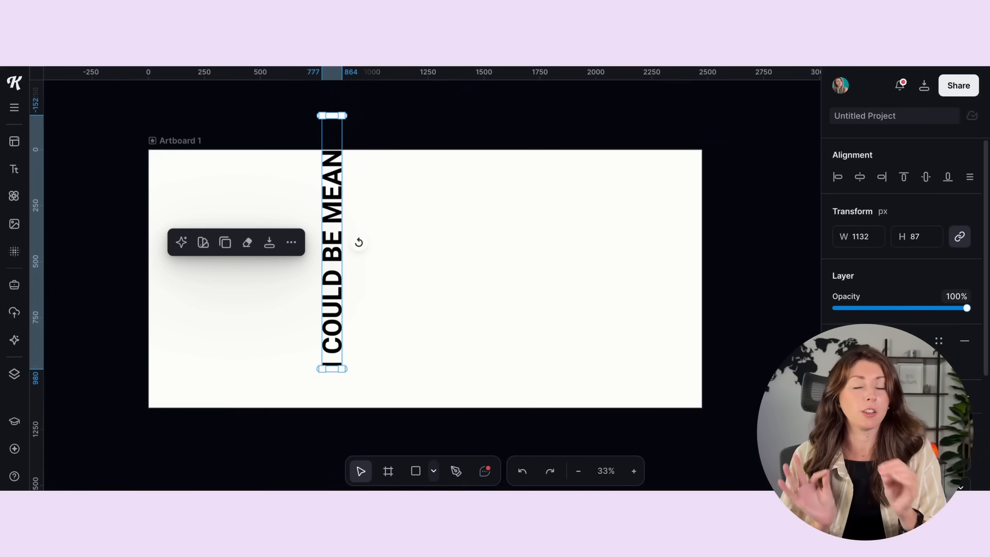
# Step: Move the vertical text near the artboard's left edge and shrink it to about 948 × 73 px with space above and below
pyautogui.moveTo(329, 176); pyautogui.dragTo(183, 210)
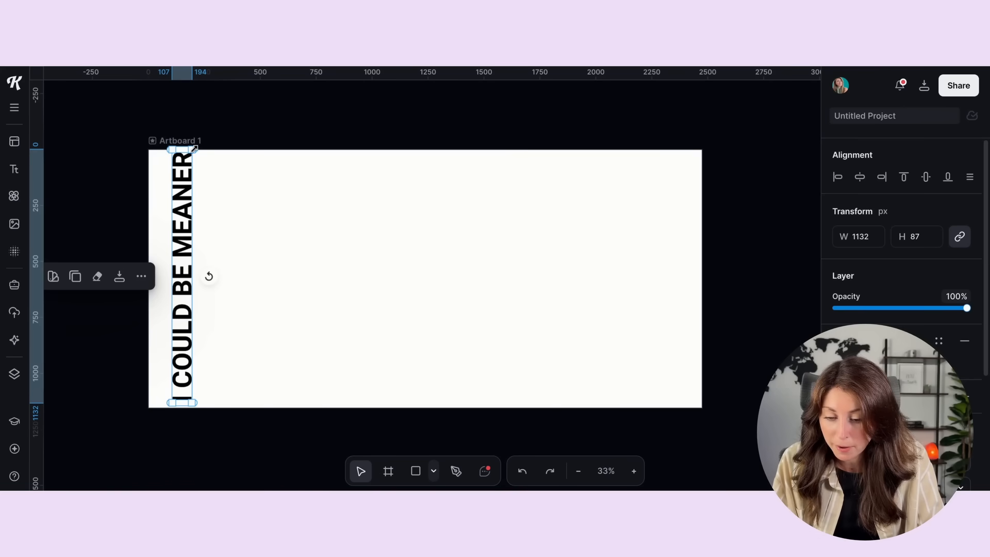
pyautogui.moveTo(197, 150); pyautogui.dragTo(175, 172)
pyautogui.click(177, 156)
pyautogui.click(180, 226)
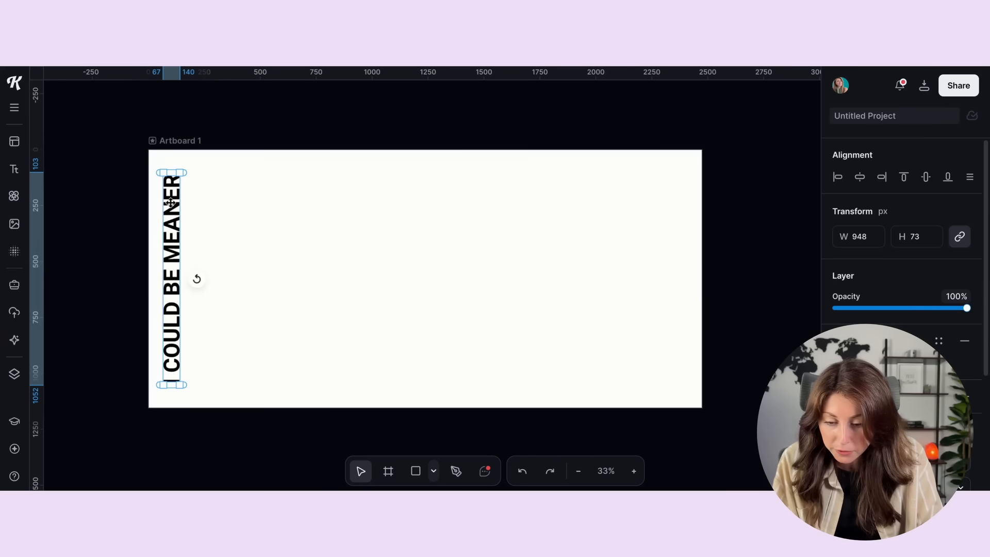
pyautogui.click(159, 150)
pyautogui.click(172, 195)
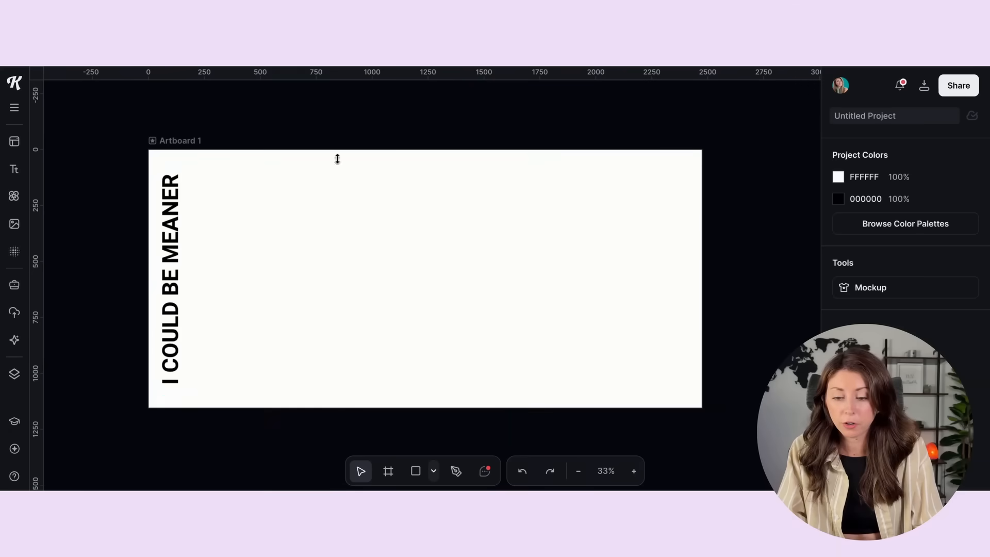
# Step: Duplicate the vertical text in place and flip the copy horizontally
pyautogui.click(173, 236)
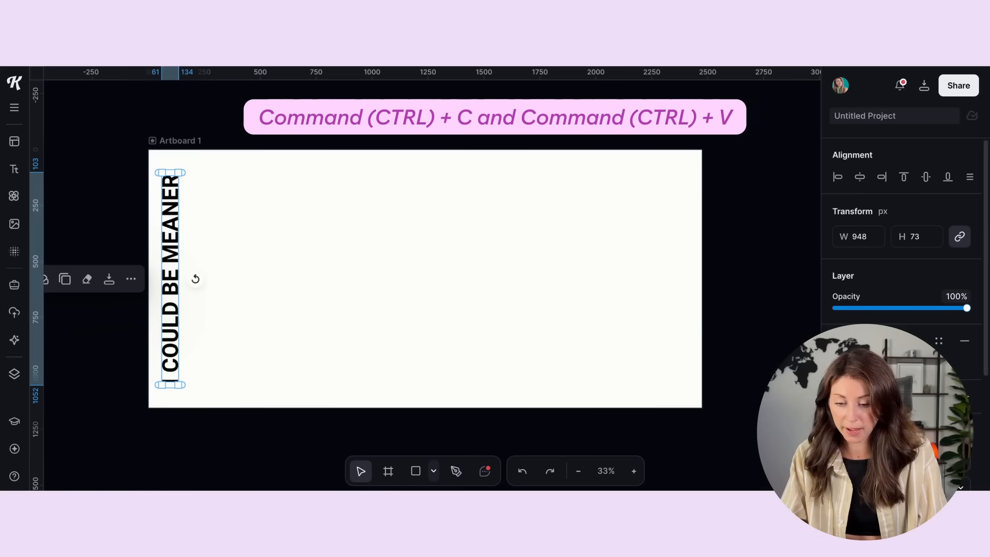
pyautogui.hotkey('ctrl', 'c')
pyautogui.hotkey('ctrl', 'v')
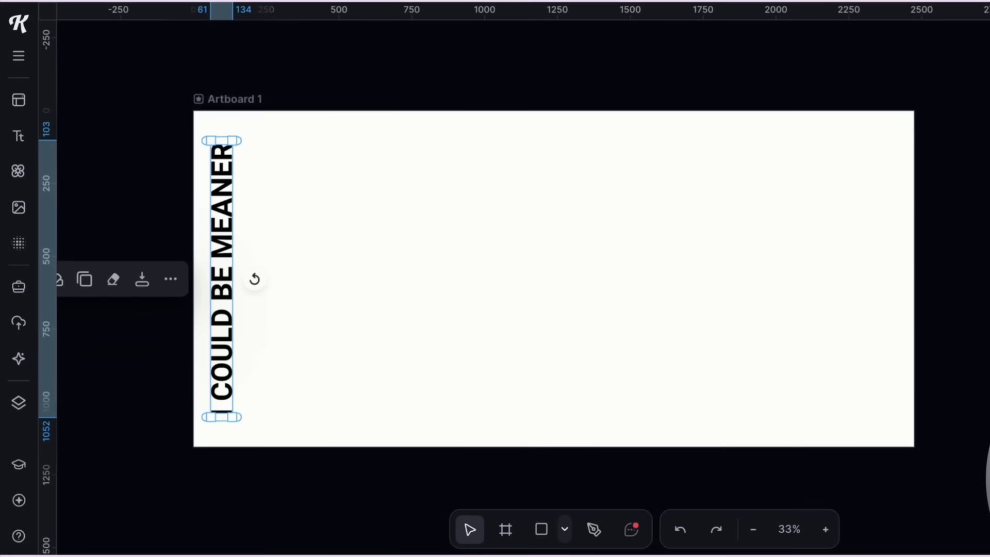
pyautogui.rightClick(194, 278)
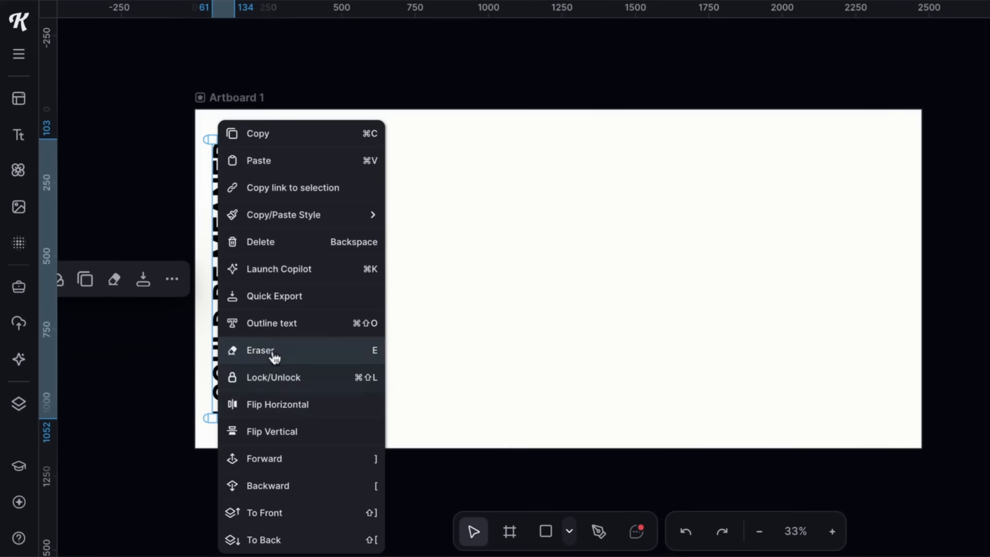
pyautogui.click(269, 406)
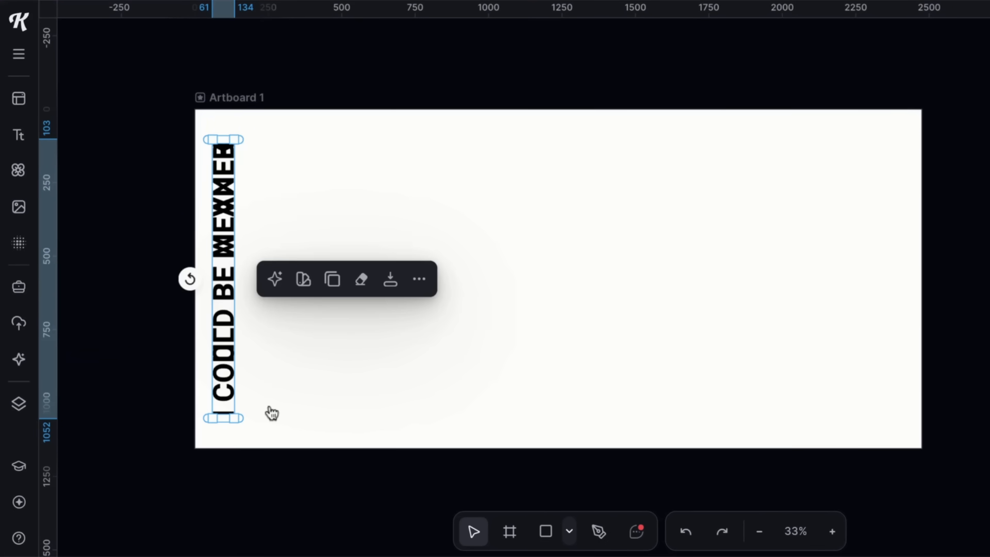
# Step: Shift the flipped copy about 72 px to the right so it sits directly beside the original text
pyautogui.scroll(3, 225, 190)
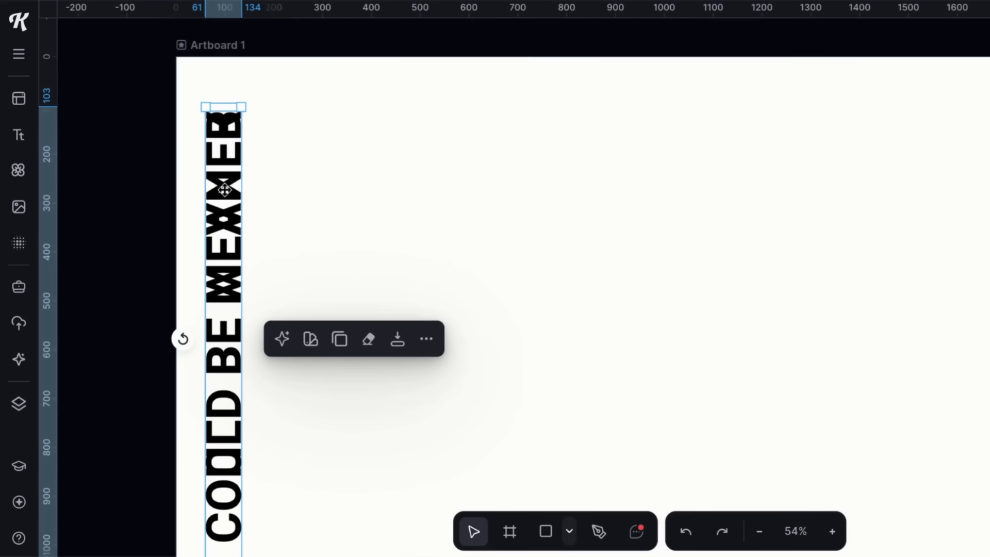
pyautogui.press('Right')
pyautogui.press('Right')
pyautogui.hotkey('shift', 'Right')
pyautogui.hotkey('shift', 'Right')
pyautogui.hotkey('shift', 'Right')
pyautogui.hotkey('shift', 'Right')
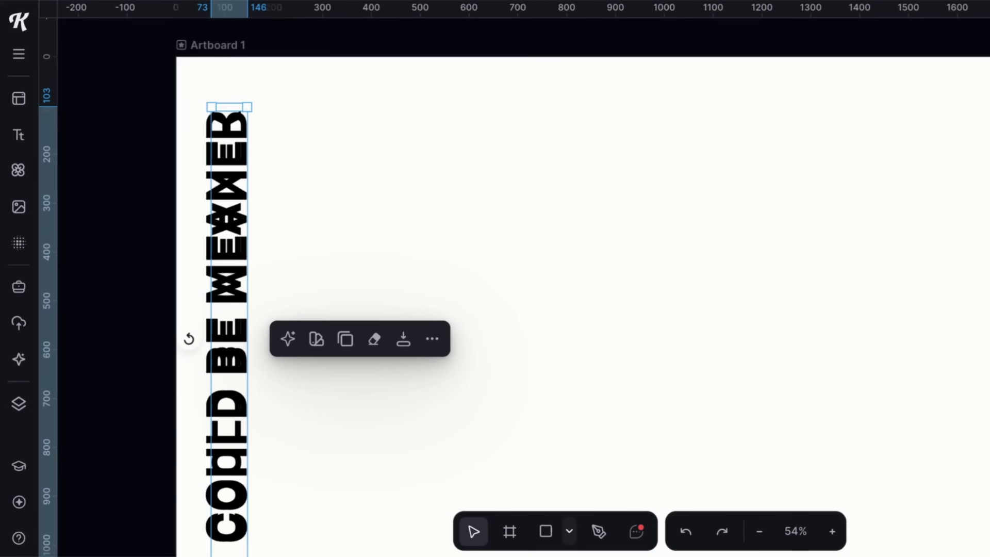
pyautogui.hotkey('shift', 'Right')
pyautogui.hotkey('shift', 'Right')
pyautogui.hotkey('shift', 'Right')
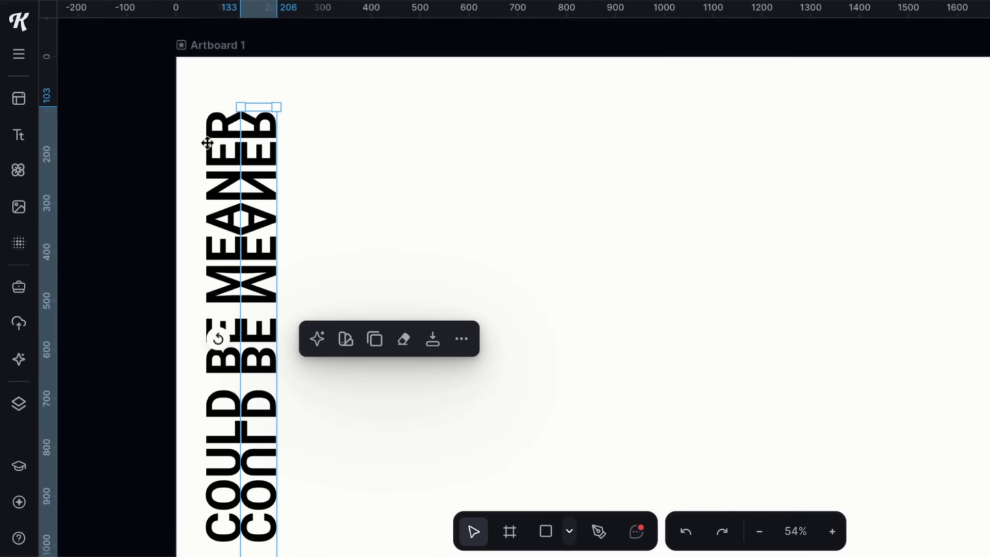
# Step: Fine-tune the flipped copy's horizontal position so its letters join the original text along the mirror line
pyautogui.scroll(10, 194, 121)
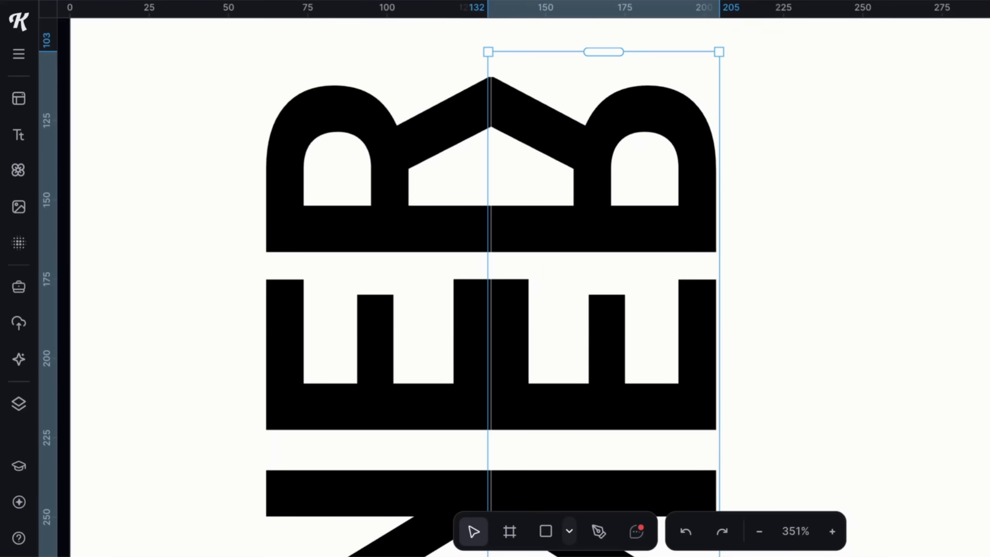
pyautogui.press('Left')
pyautogui.press('Right')
pyautogui.press('Left')
pyautogui.click(806, 168)
pyautogui.scroll(-1, 636, 267)
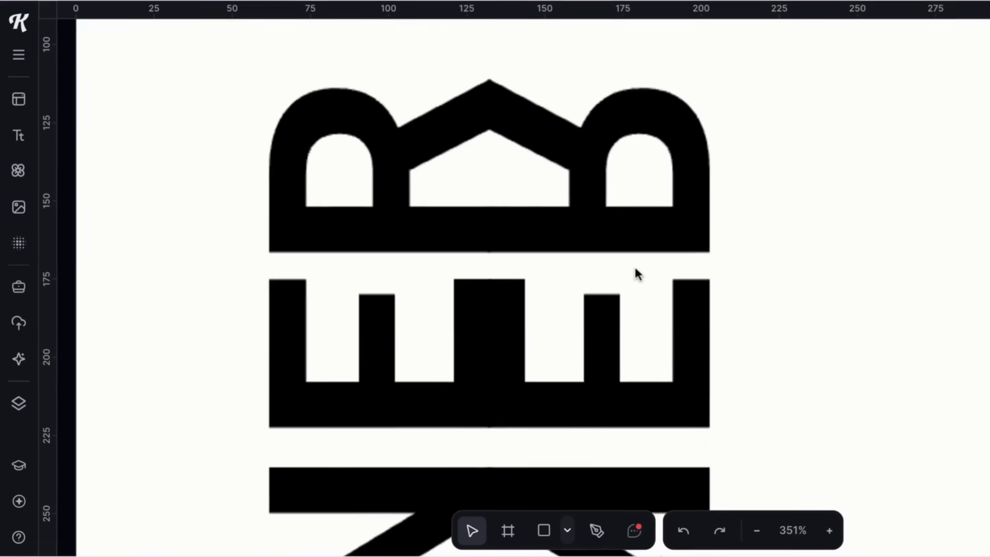
pyautogui.scroll(-10, 635, 269)
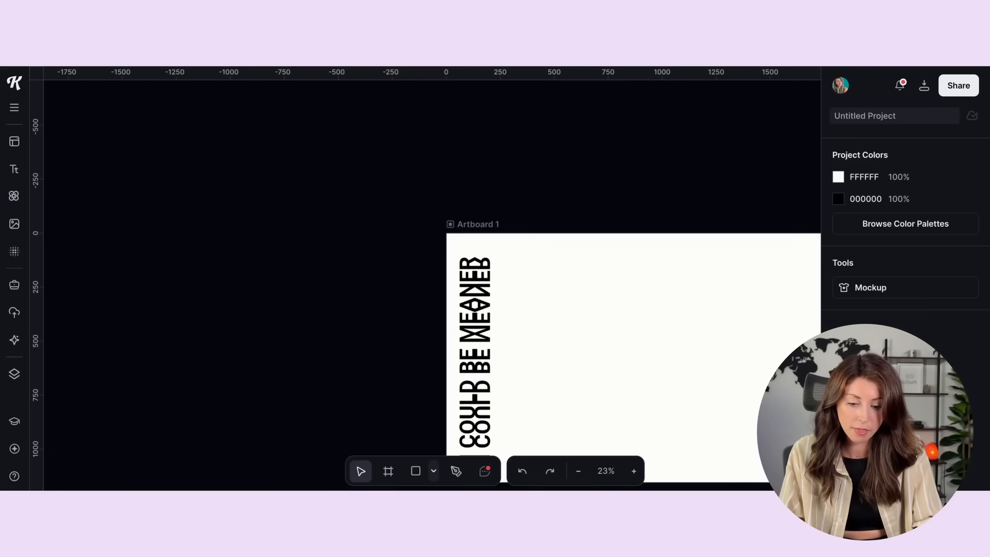
pyautogui.scroll(-2, 588, 233)
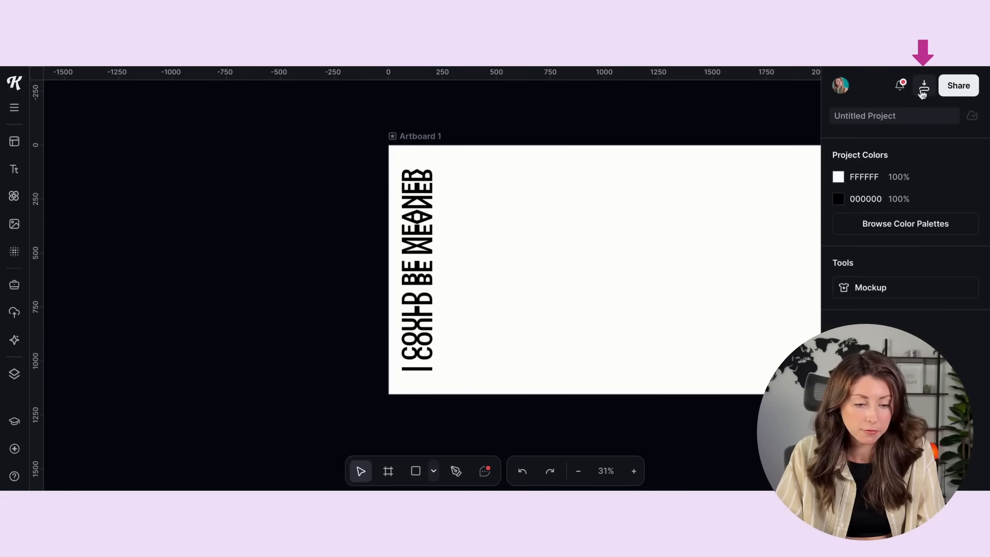
# Step: Download Artboard 1 as a 2475 × 1155 px PNG at 300 dpi with the background removed
pyautogui.click(923, 92)
pyautogui.click(792, 269)
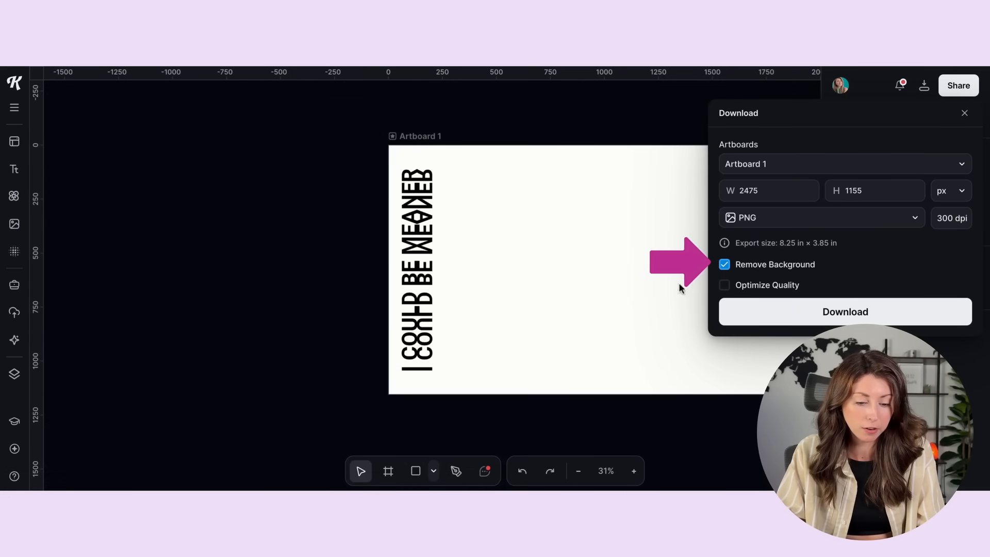
pyautogui.click(794, 317)
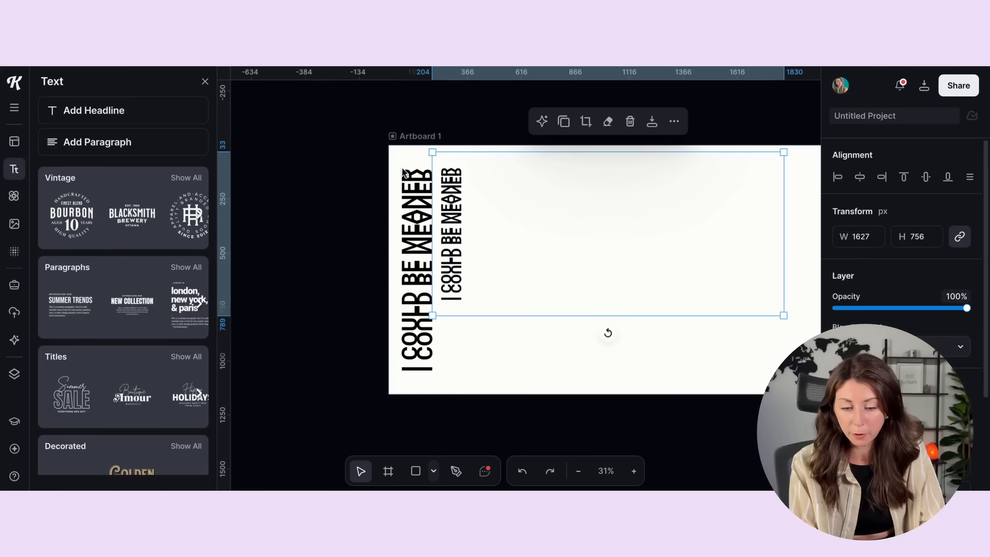
# Step: Move the smaller imported image of the mirrored phrase away from the text pair, toward the middle of the artboard
pyautogui.click(402, 169)
pyautogui.click(379, 166)
pyautogui.moveTo(379, 166); pyautogui.dragTo(429, 387)
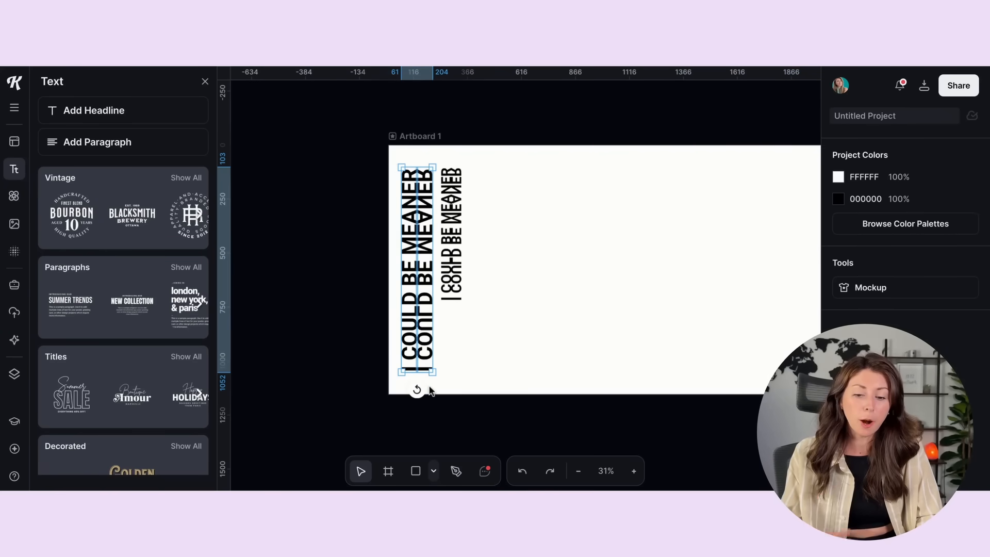
pyautogui.moveTo(449, 243); pyautogui.dragTo(662, 241)
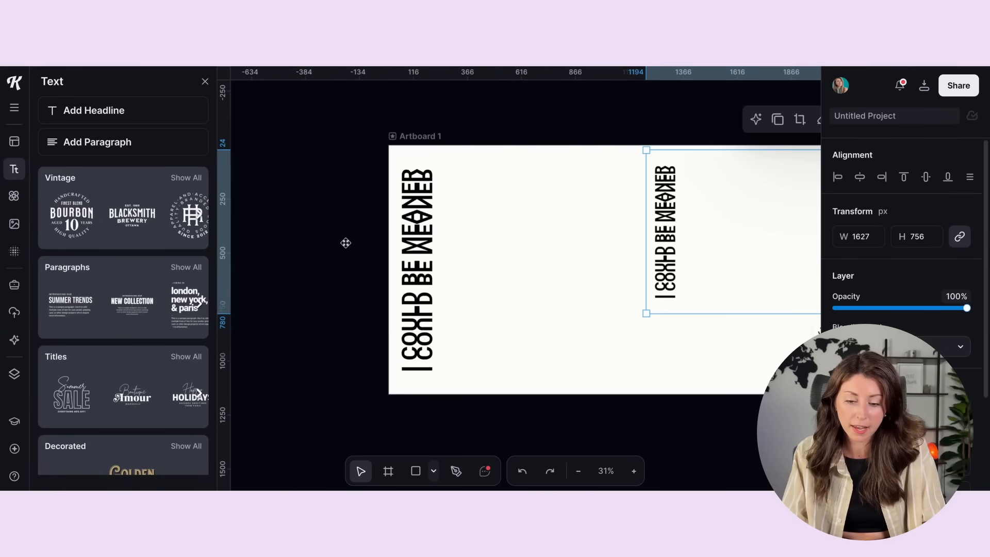
# Step: Duplicate the mirrored text pair and place the copy beside the original at the same height, leaving a narrow gap
pyautogui.moveTo(370, 195); pyautogui.dragTo(459, 364)
pyautogui.hotkey('ctrl', 'v')
pyautogui.moveTo(403, 205); pyautogui.dragTo(438, 205)
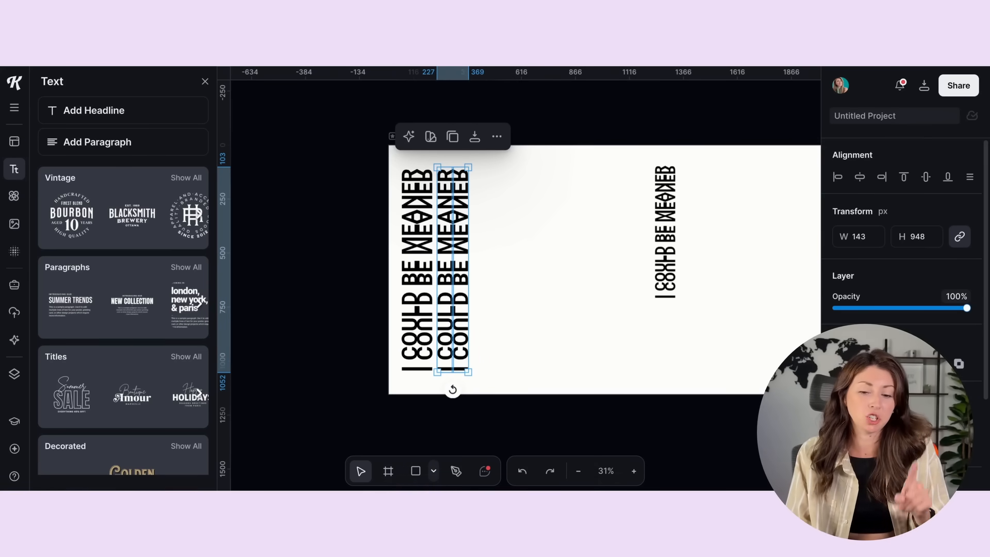
# Step: Delete both mirrored text pairs and move the imported image of the phrase to the artboard's left end
pyautogui.moveTo(372, 170); pyautogui.dragTo(500, 400)
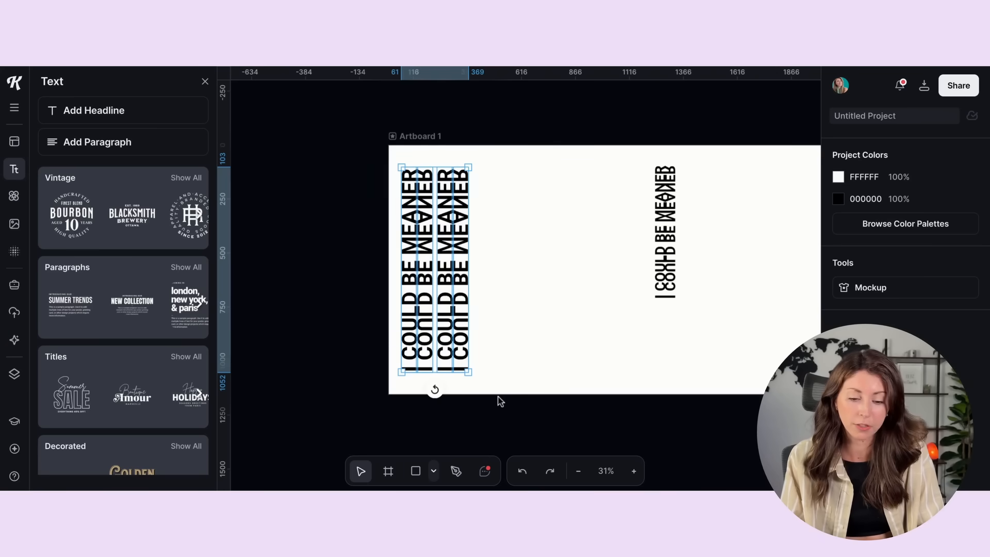
pyautogui.press('Delete')
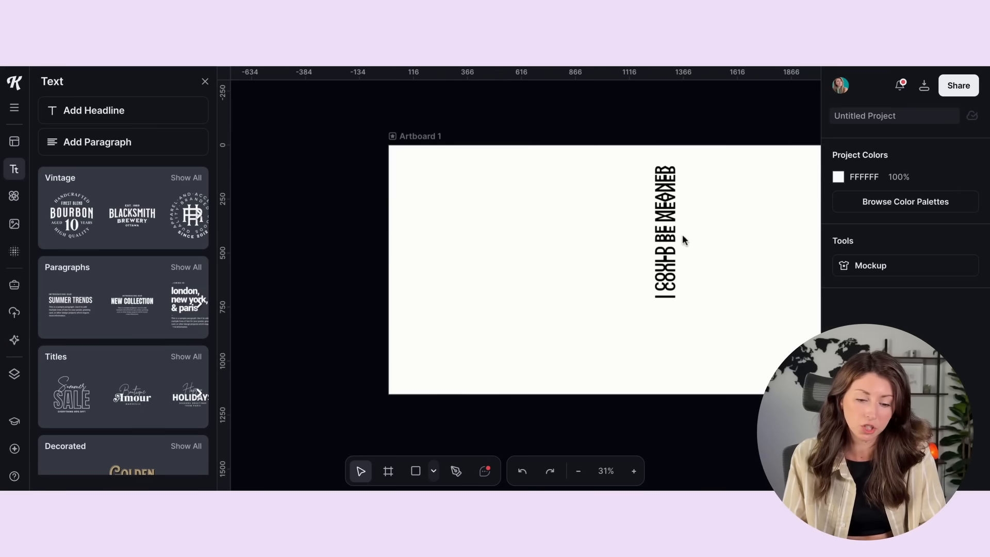
pyautogui.moveTo(682, 234); pyautogui.dragTo(426, 218)
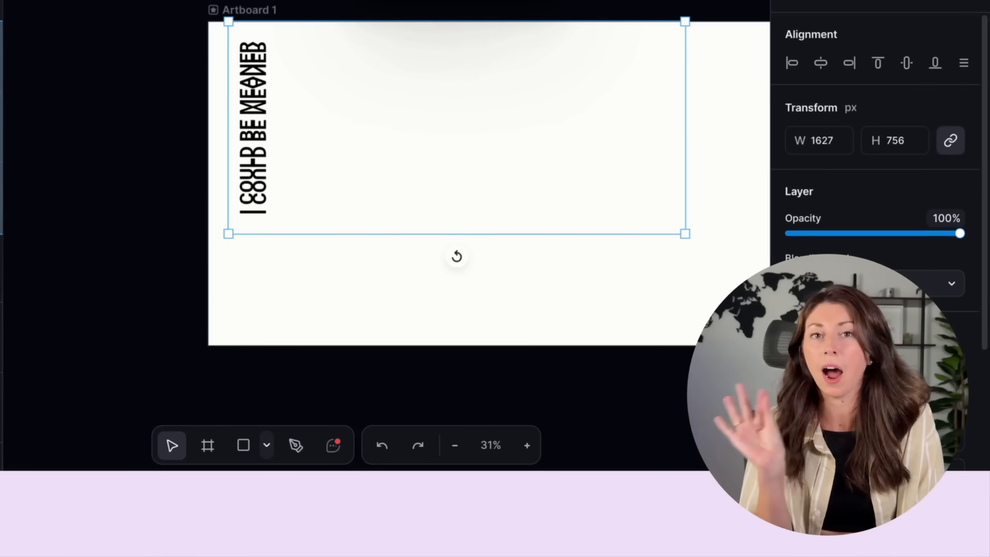
# Step: Crop the imported image to a narrow strip around the phrase and enlarge it to about 273 × 1147 px, nearly the artboard's full height
pyautogui.doubleClick(427, 84)
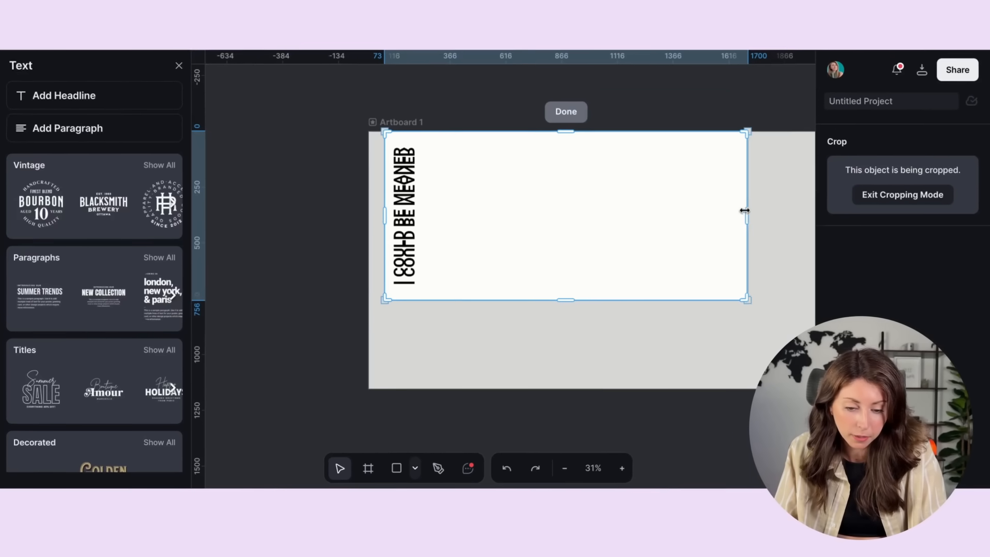
pyautogui.moveTo(745, 210); pyautogui.dragTo(425, 230)
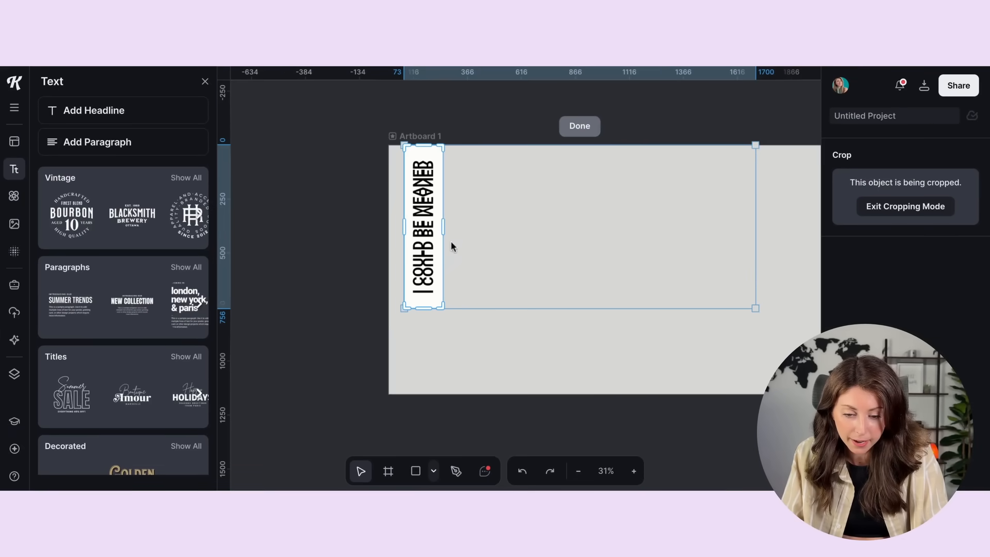
pyautogui.click(433, 230)
pyautogui.moveTo(419, 274); pyautogui.dragTo(407, 294)
pyautogui.moveTo(429, 327); pyautogui.dragTo(482, 371)
# Step: Duplicate the cropped phrase strip side by side until a row of 14 columns fills the artboard's width
pyautogui.moveTo(426, 309); pyautogui.dragTo(733, 236)
pyautogui.hotkey('ctrl', 'v')
pyautogui.hotkey('ctrl', 'v')
pyautogui.hotkey('ctrl', 'v')
pyautogui.hotkey('ctrl', 'v')
pyautogui.hotkey('ctrl', 'v')
pyautogui.hotkey('ctrl', 'v')
pyautogui.hotkey('ctrl', 'v')
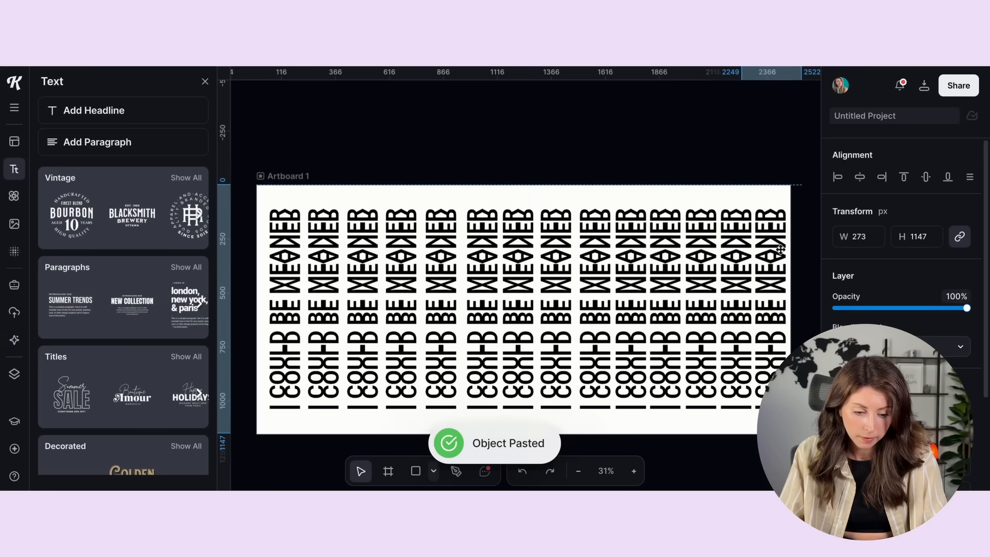
pyautogui.moveTo(773, 249); pyautogui.dragTo(781, 249)
pyautogui.click(281, 163)
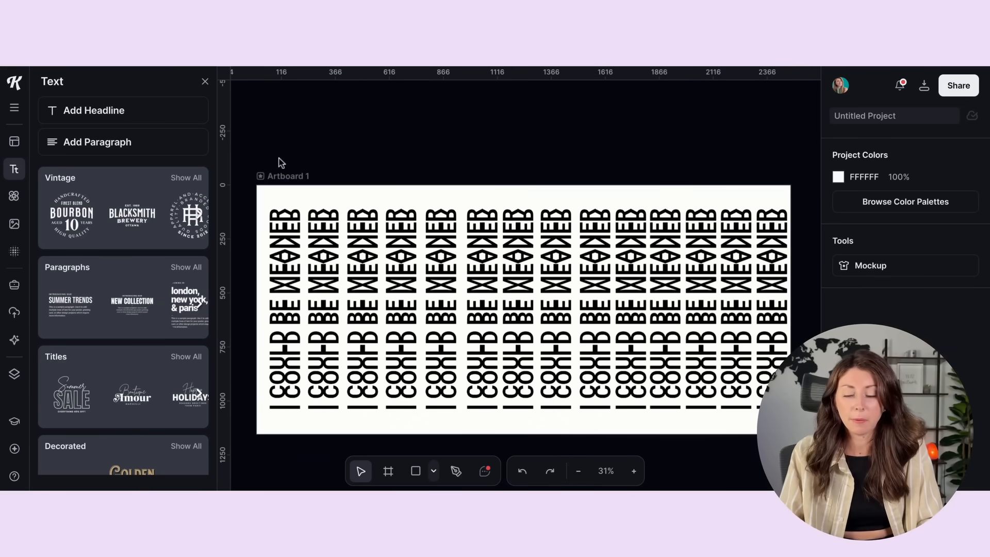
# Step: Space all phrase columns evenly with Tidy and nudge the whole row about 21 px left to center it on the artboard
pyautogui.moveTo(237, 174); pyautogui.dragTo(792, 337)
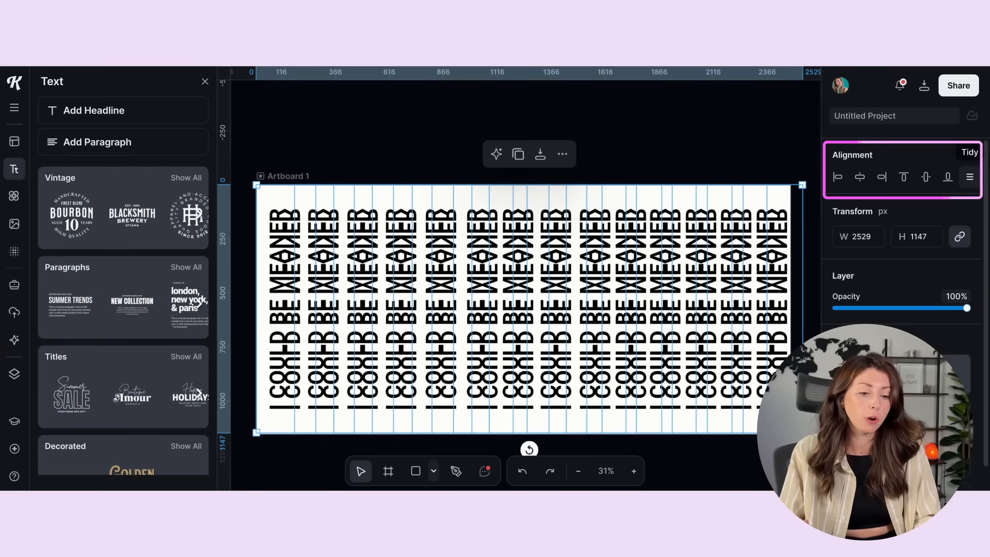
pyautogui.click(970, 182)
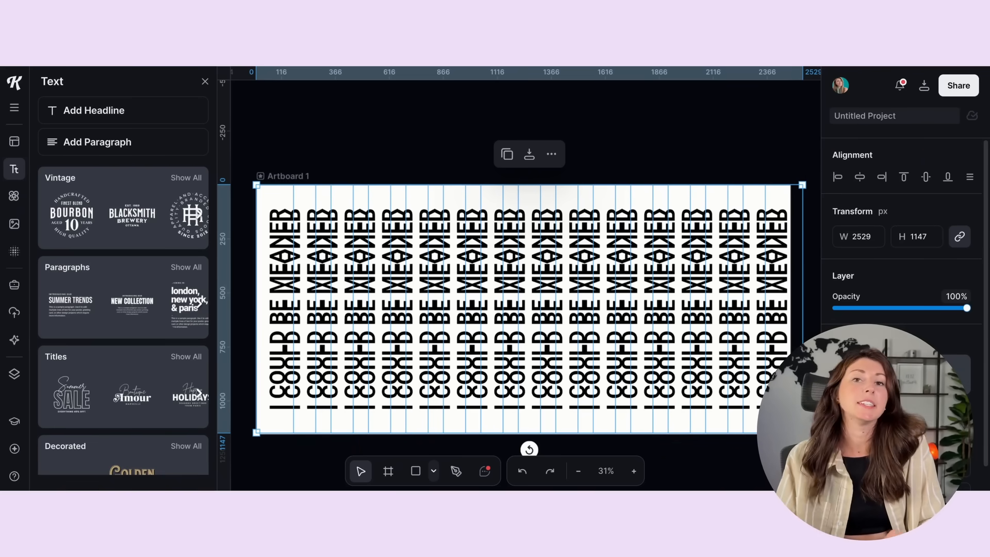
pyautogui.click(297, 135)
pyautogui.moveTo(257, 147); pyautogui.dragTo(793, 406)
pyautogui.hotkey('shift', 'Left')
pyautogui.hotkey('shift', 'Left')
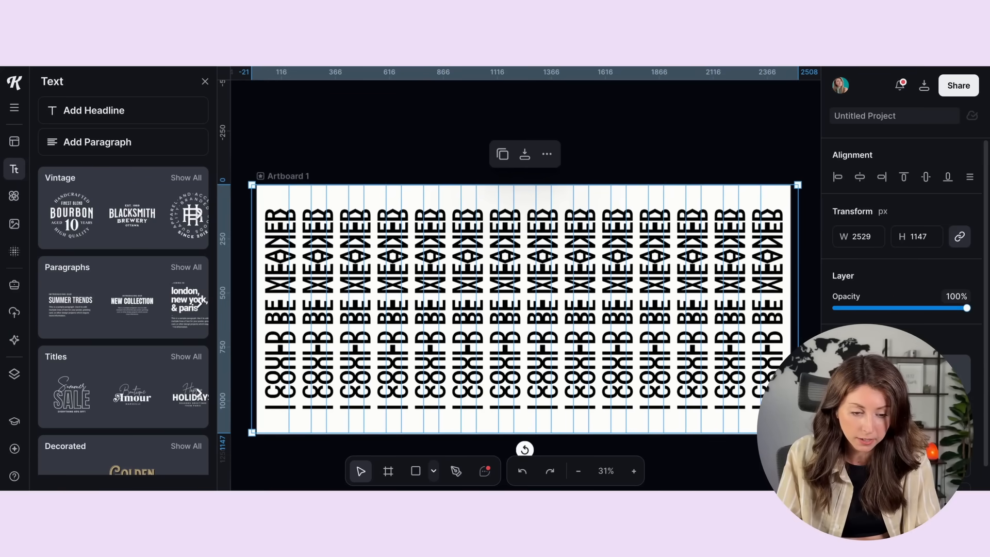
pyautogui.click(677, 108)
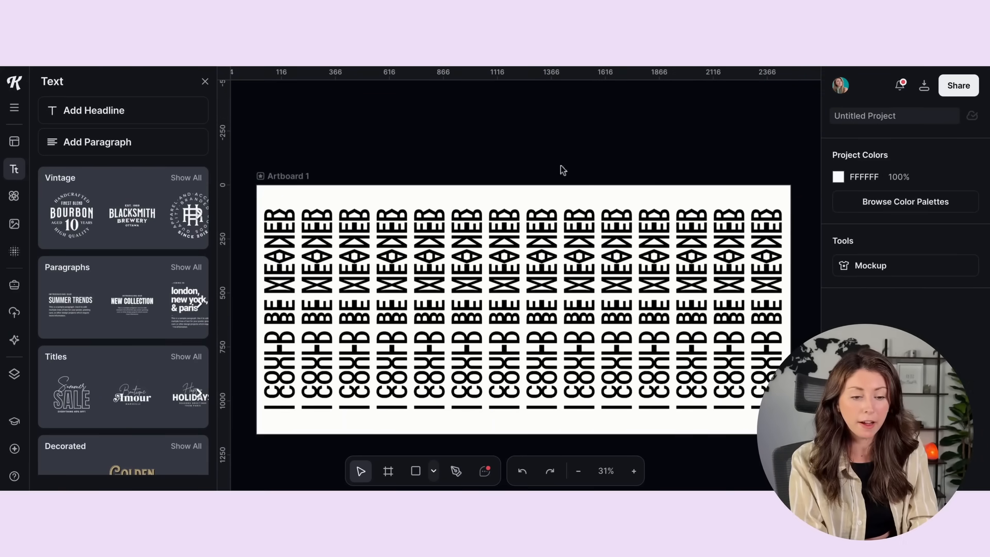
# Step: Download Artboard 1 with the repeated pattern as a 2475 × 1155 px PNG at 300 dpi with the background removed
pyautogui.click(923, 85)
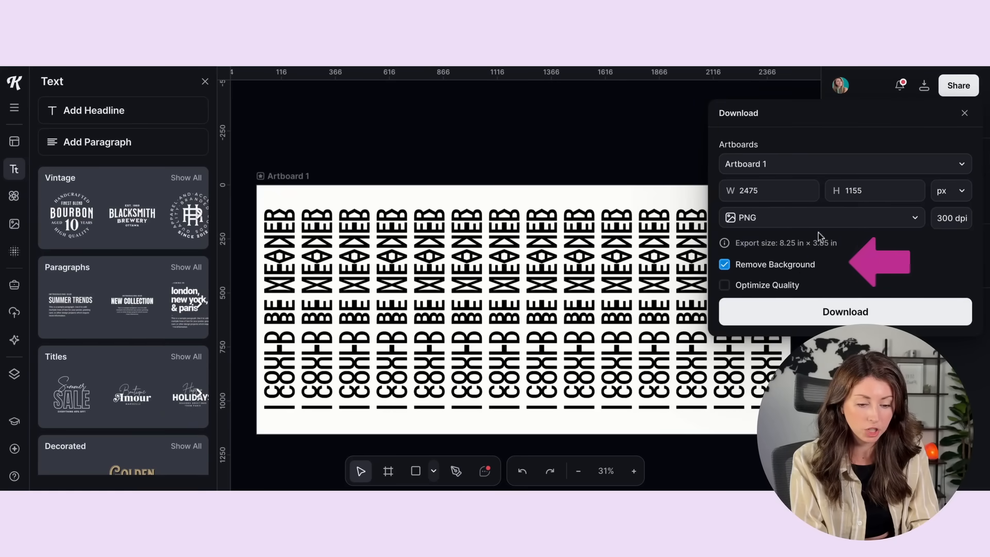
pyautogui.click(797, 312)
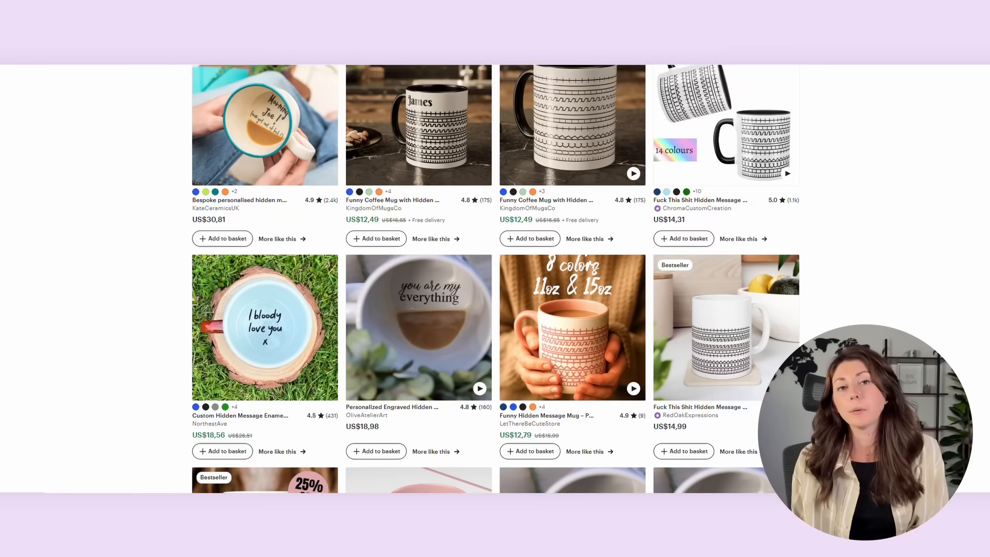
pyautogui.scroll(-5, 495, 278)
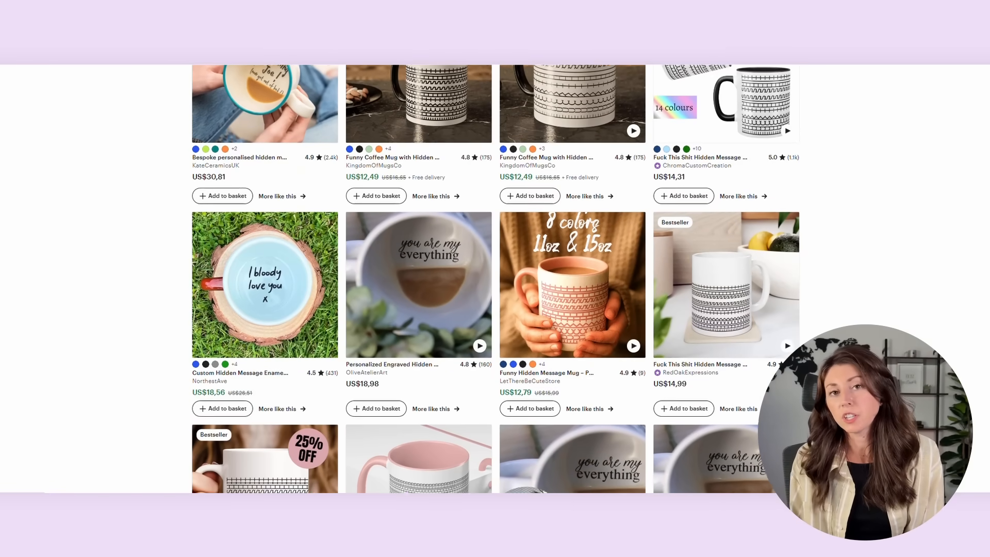
pyautogui.scroll(-4, 495, 279)
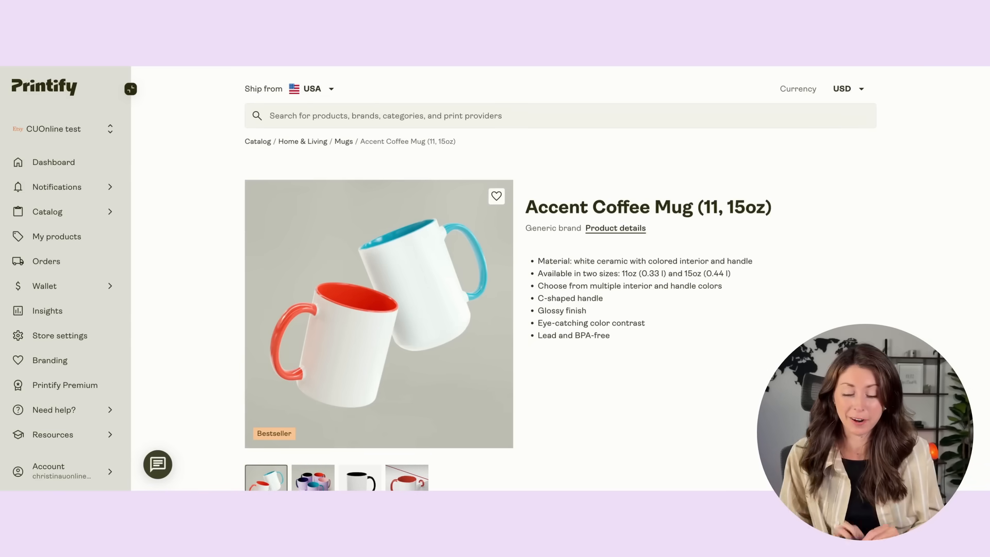
# Step: In Printify, start designing the Accent Coffee Mug (11, 15oz) with District Photo and upload Untitled Project 34.png onto its print area
pyautogui.scroll(-7, 484, 174)
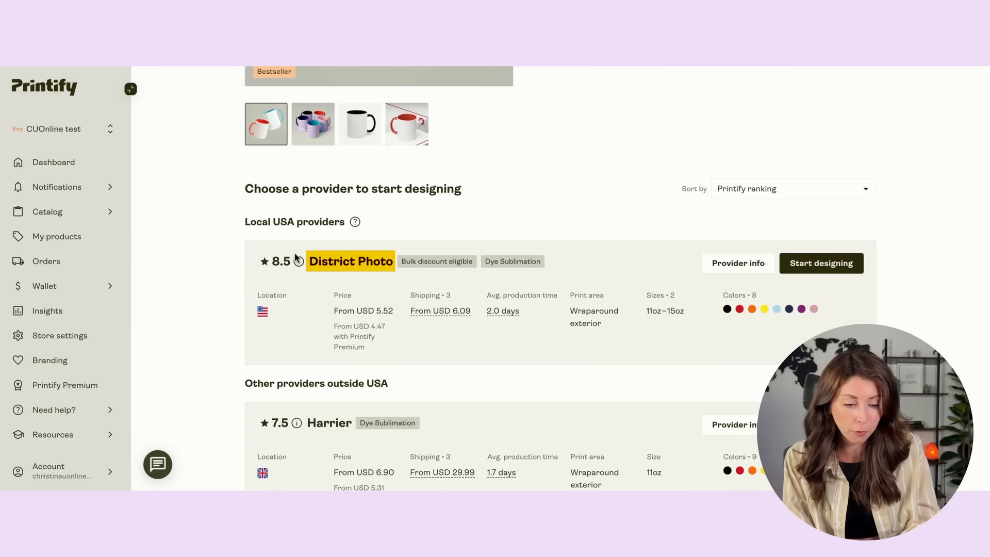
pyautogui.scroll(-1, 580, 240)
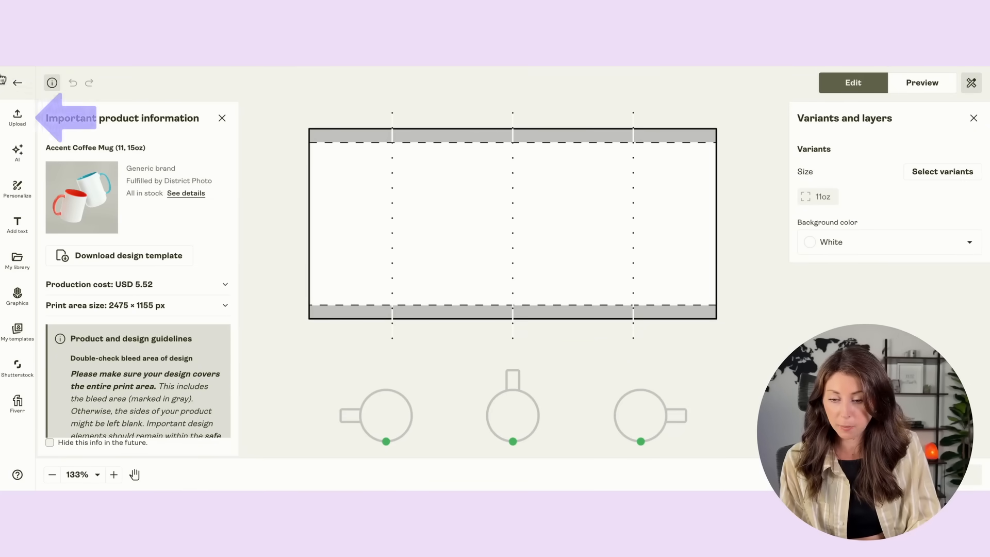
pyautogui.click(17, 118)
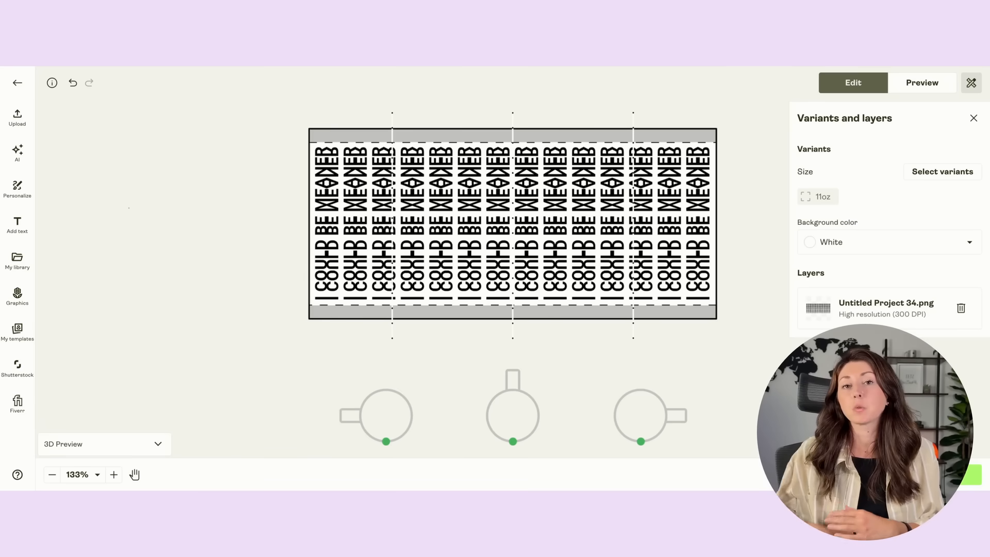